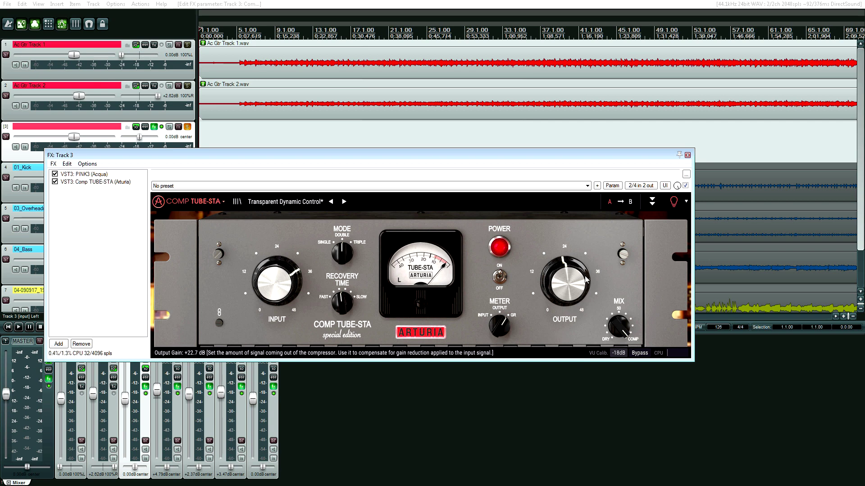
left_click(687, 204)
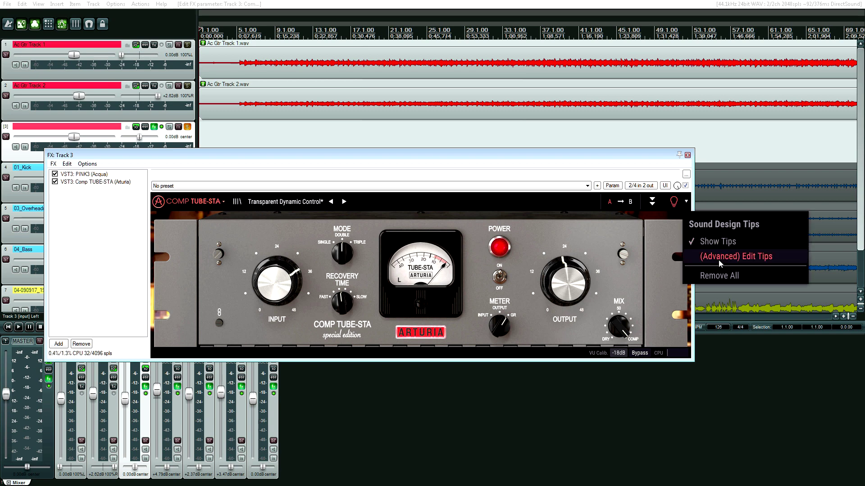
left_click(616, 164)
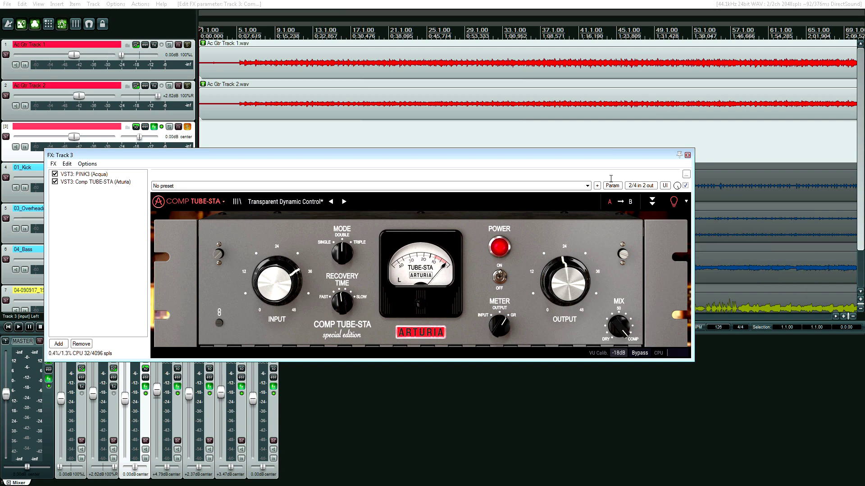
left_click(163, 205)
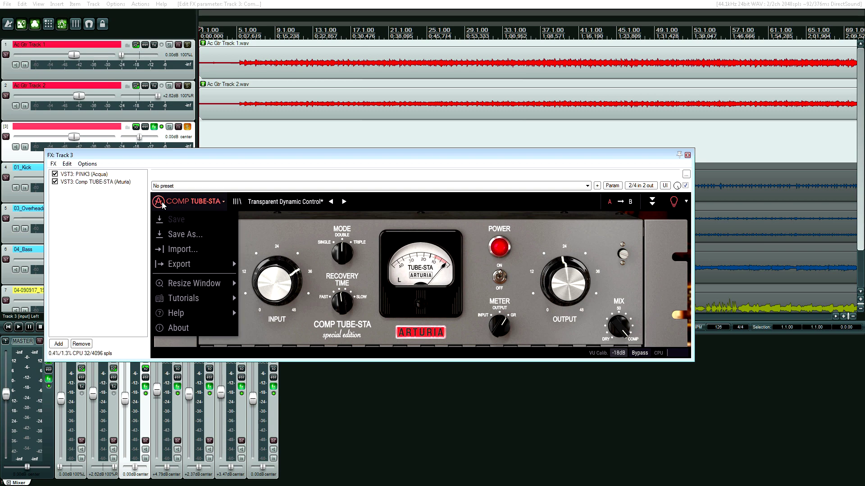
mouse_move(212, 291)
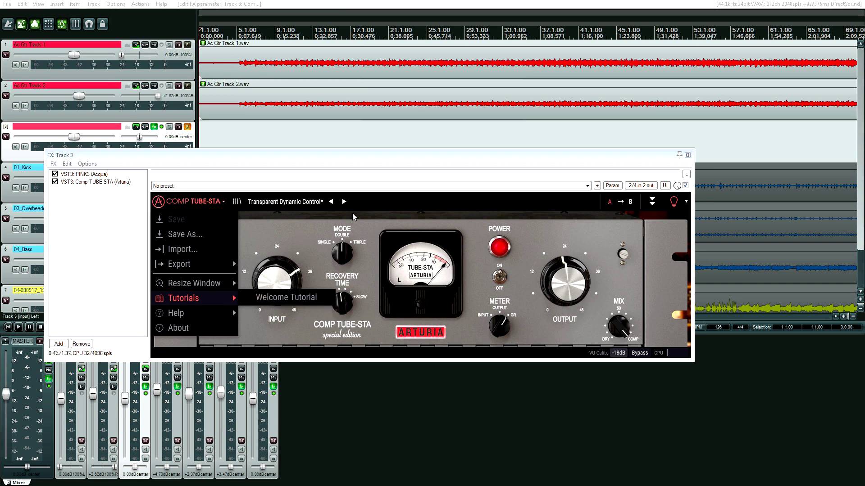
left_click(455, 201)
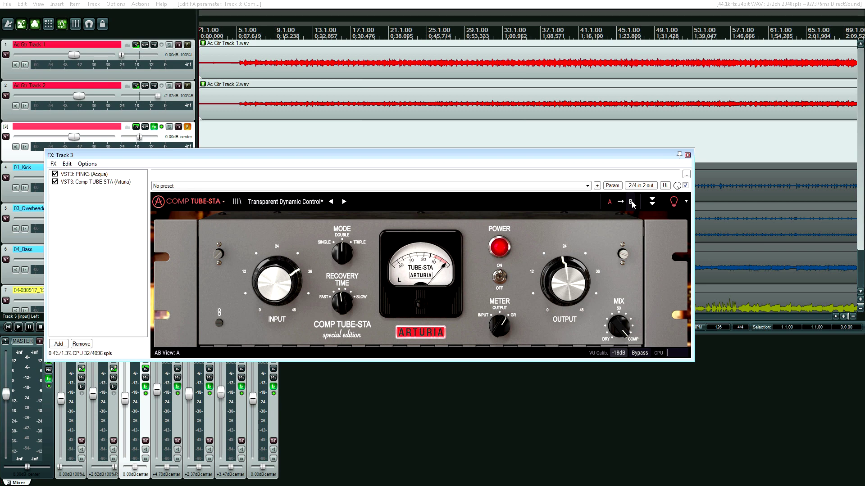
left_click(610, 202)
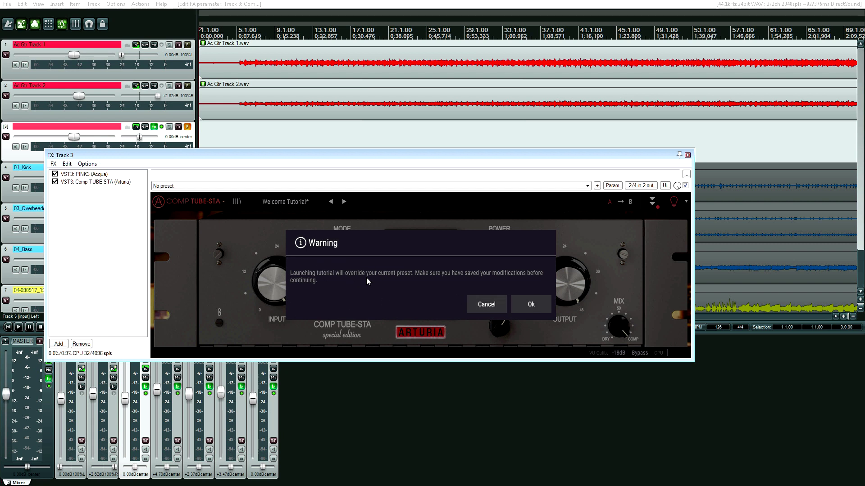
Launch the Comp TUBE-STA Welcome Tutorial over the current preset and follow its main panel pages, turning the compressor on.
left_click(540, 305)
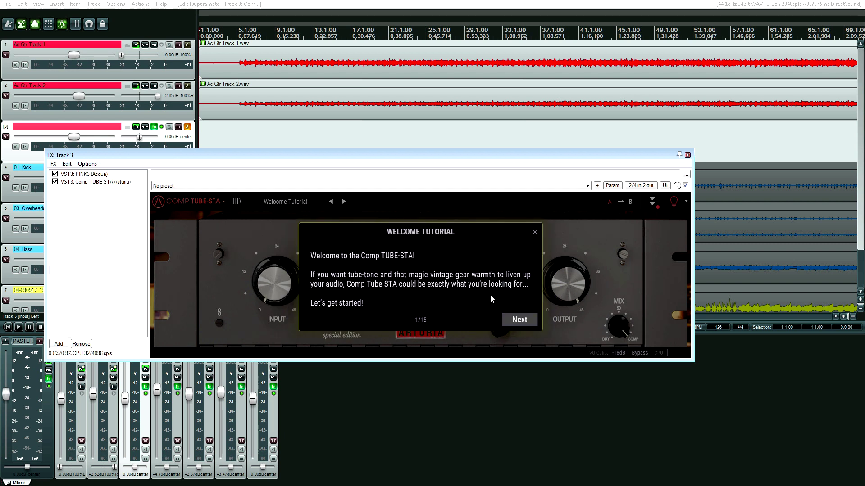
left_click(516, 320)
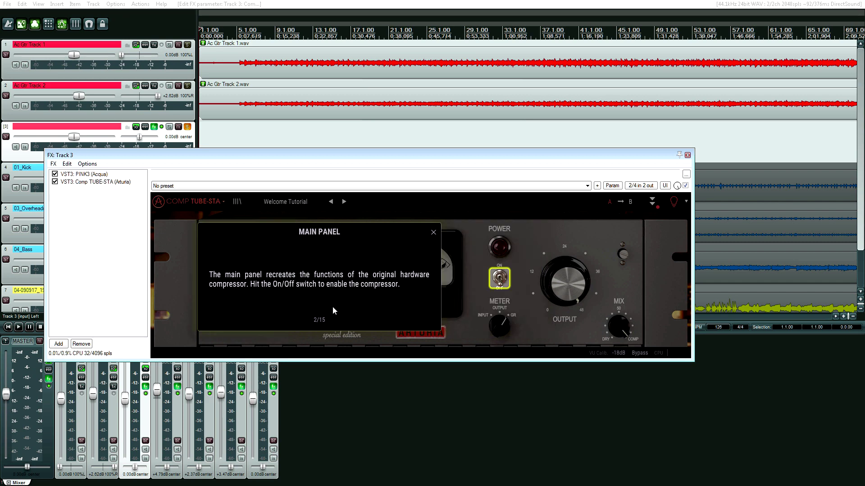
left_click(500, 279)
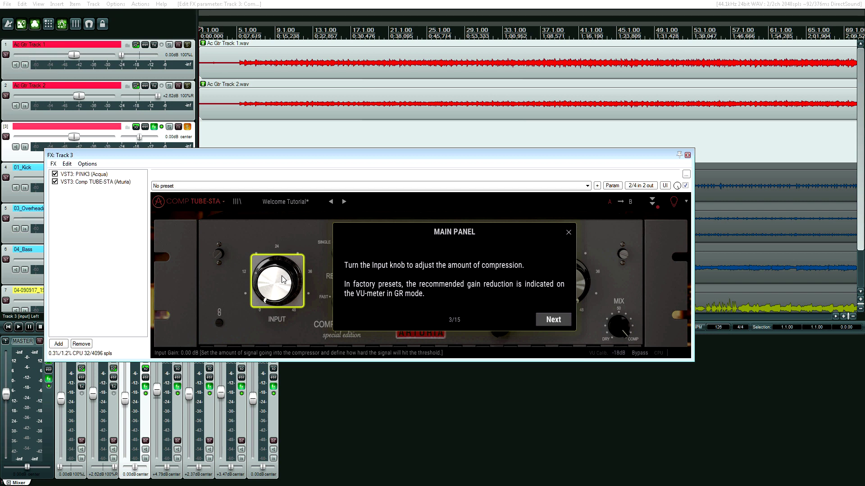
left_click(556, 320)
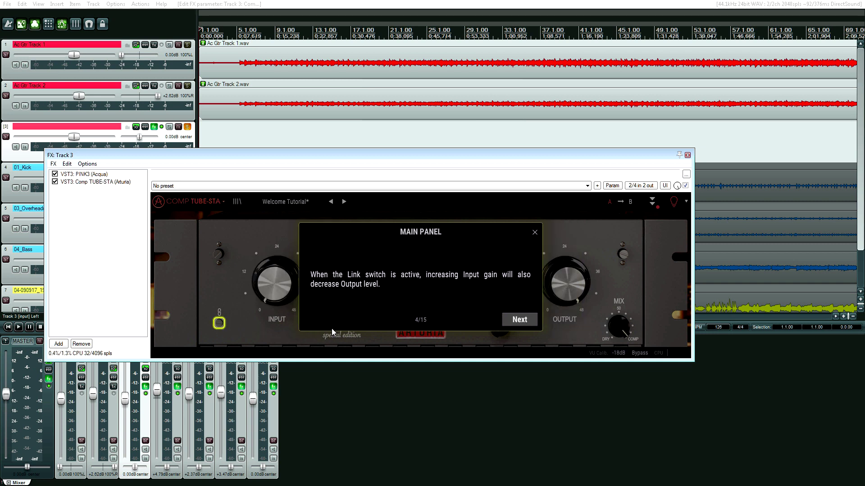
left_click(520, 320)
left_click(520, 320)
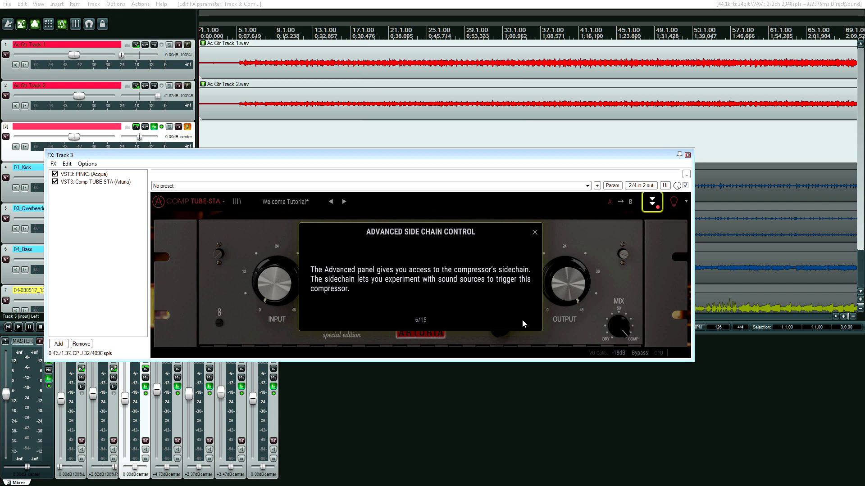
Expand the advanced side-chain panel, follow its tutorial pages, and close the tutorial at the preset browser page.
left_click(653, 204)
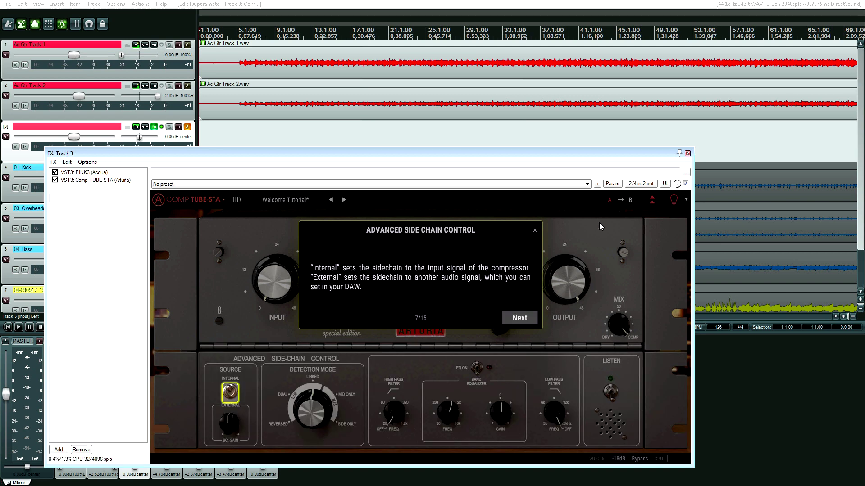
left_click(518, 319)
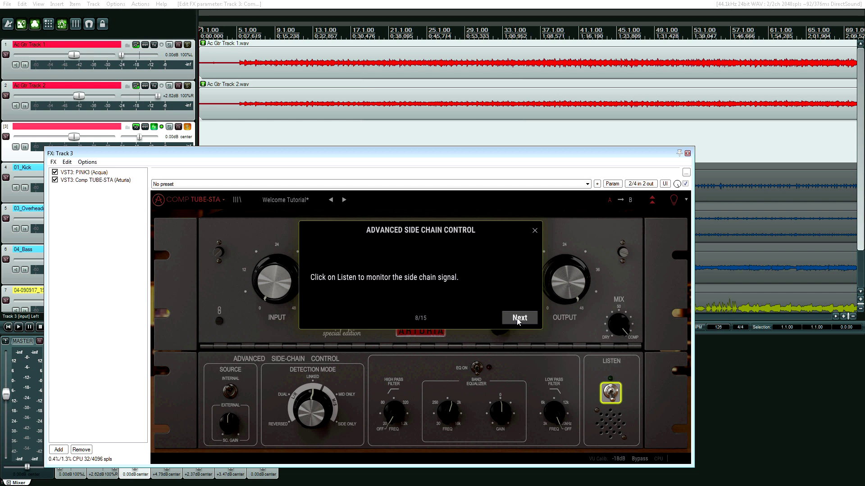
left_click(518, 319)
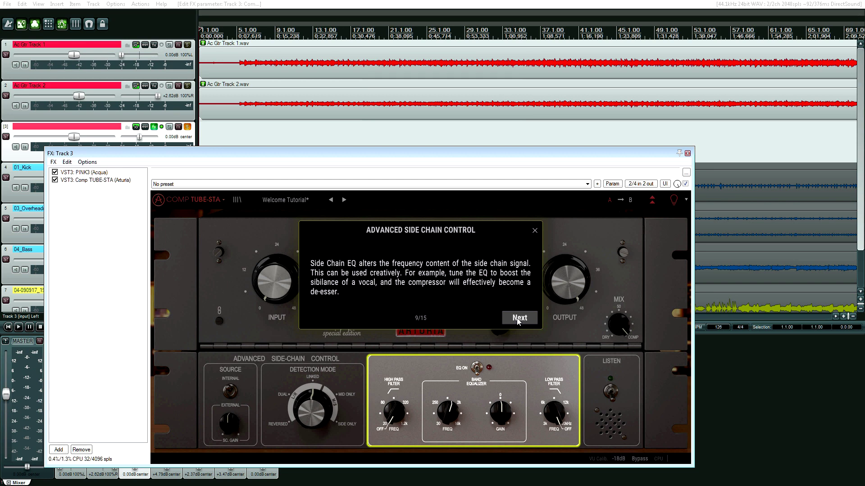
left_click(518, 320)
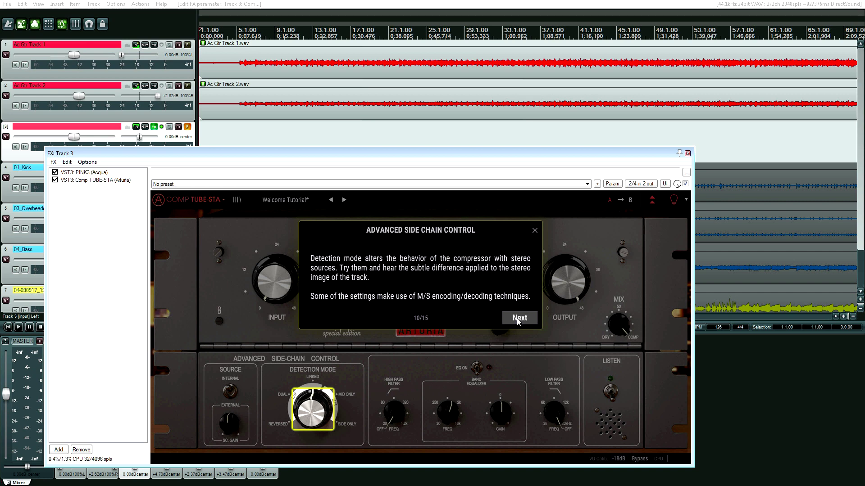
left_click(518, 319)
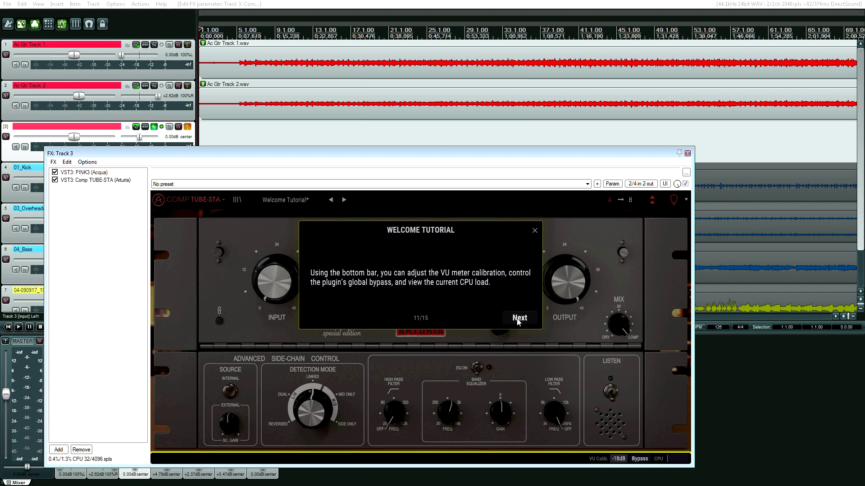
left_click(517, 320)
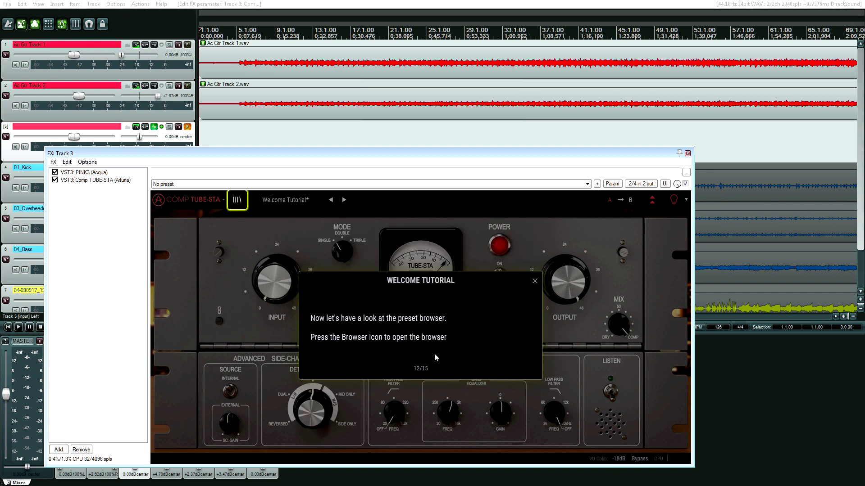
left_click(535, 281)
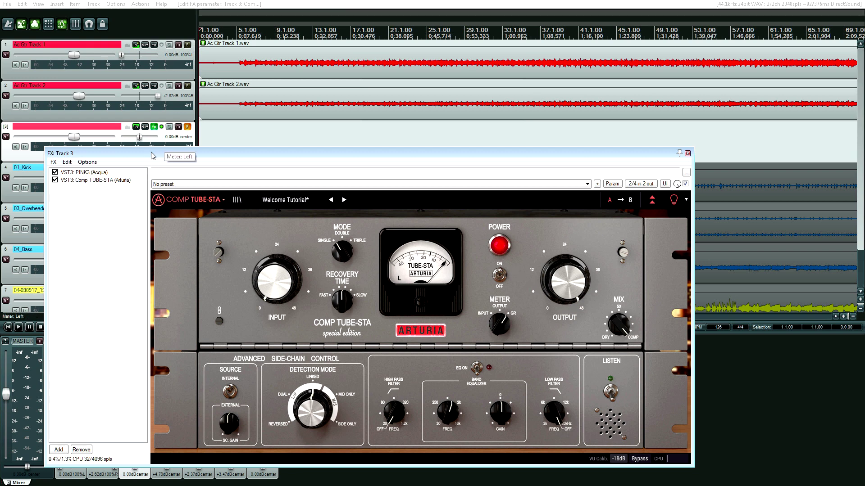
Move the Track 3 effects window aside, open the 01_Kick effects chain and expand the Comp VCA-65's advanced side-chain controls.
left_click_drag(155, 154, 376, 218)
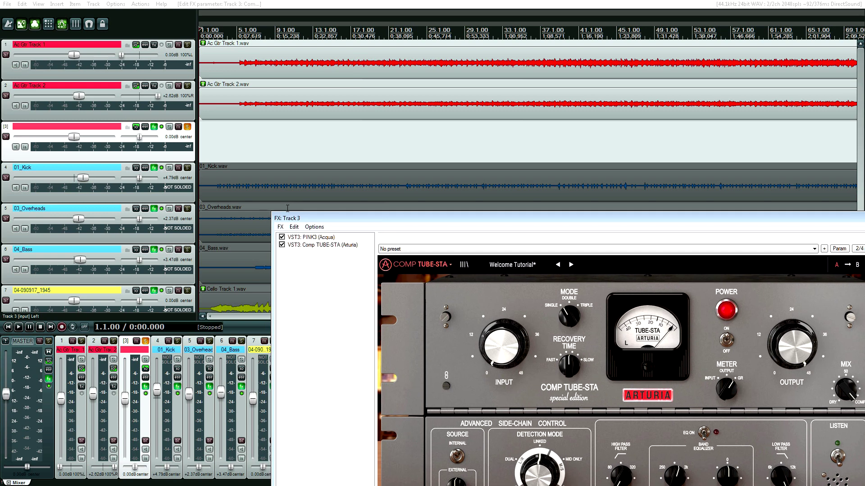
left_click(155, 169)
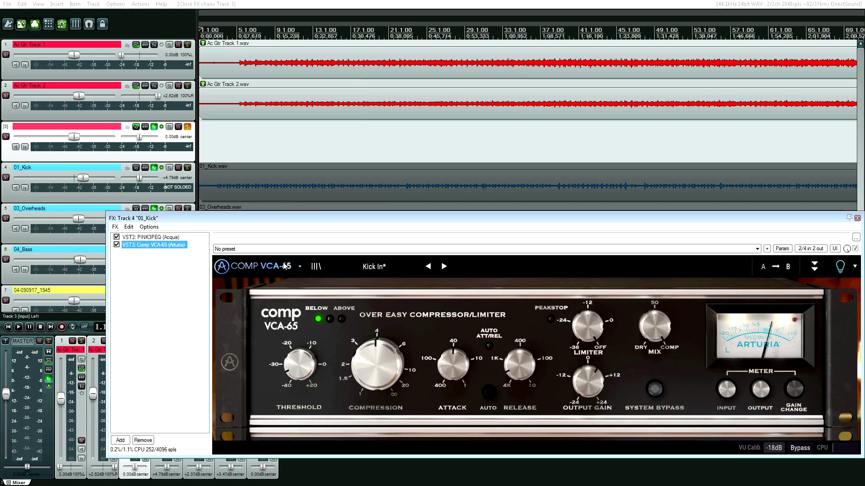
left_click(814, 266)
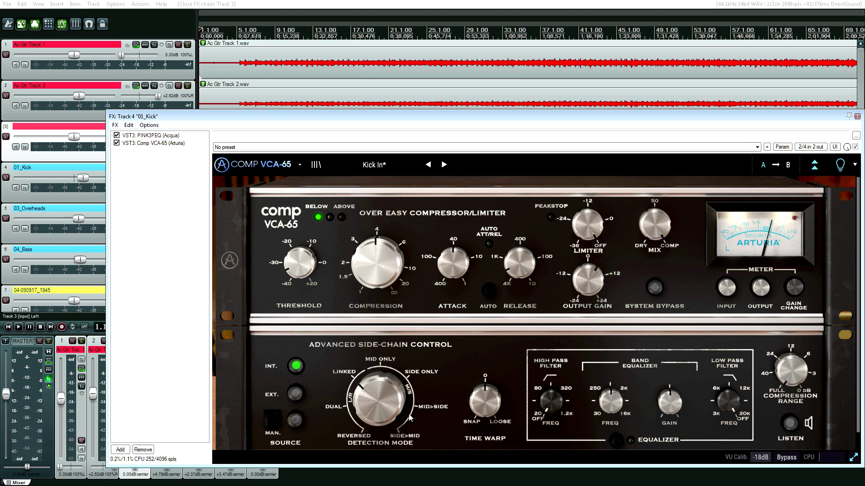
Try the detection modes on the kick's Comp VCA-65, including M > S, and compare the external and manual side-chain sources.
left_click_drag(409, 418, 408, 383)
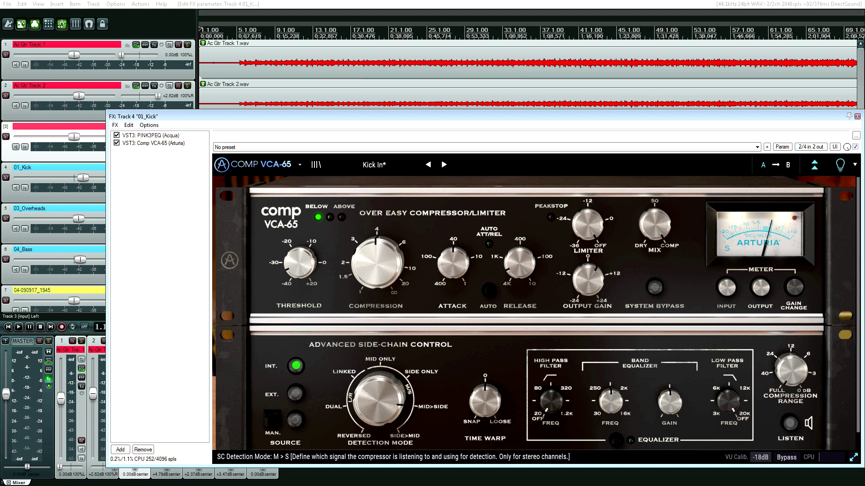
left_click_drag(378, 401, 378, 387)
left_click(295, 394)
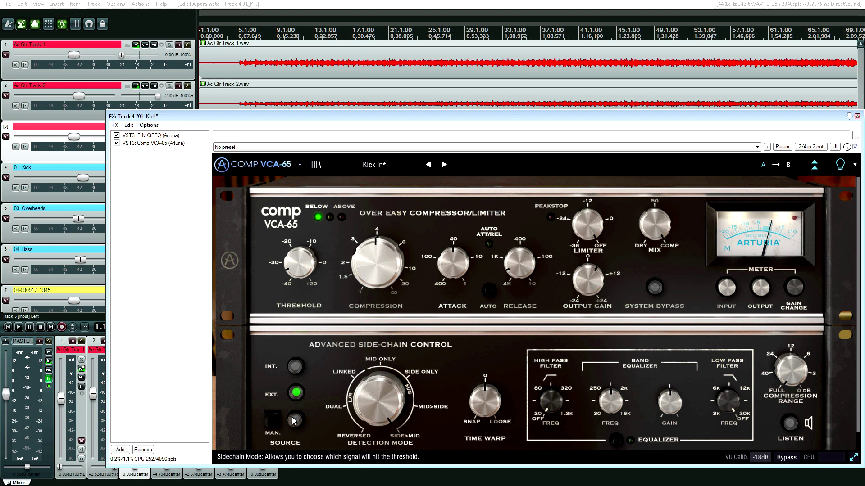
left_click(293, 420)
left_click(295, 394)
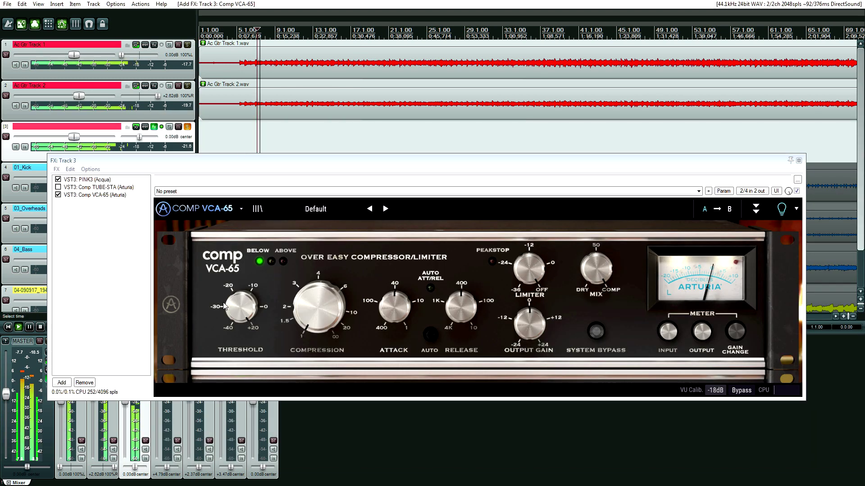
During playback, lower the threshold of Track 3's Comp VCA-65, try compression at 200, and settle it at about 4.
left_click_drag(241, 306, 249, 330)
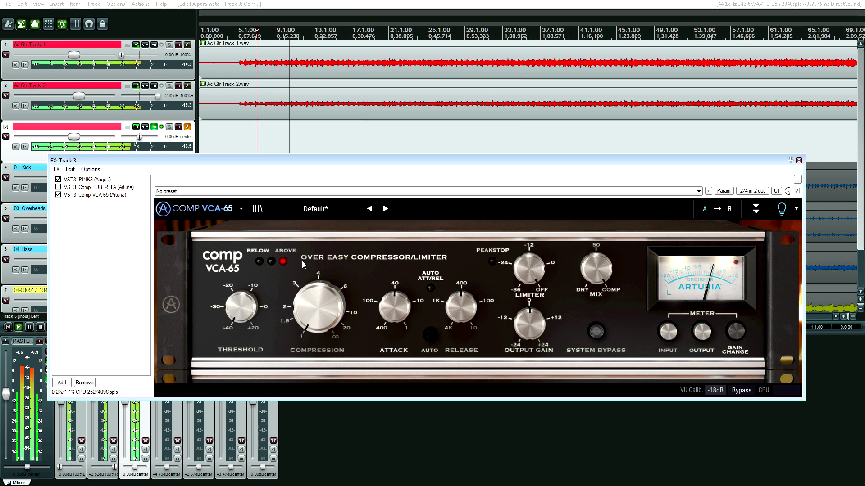
left_click_drag(318, 306, 318, 228)
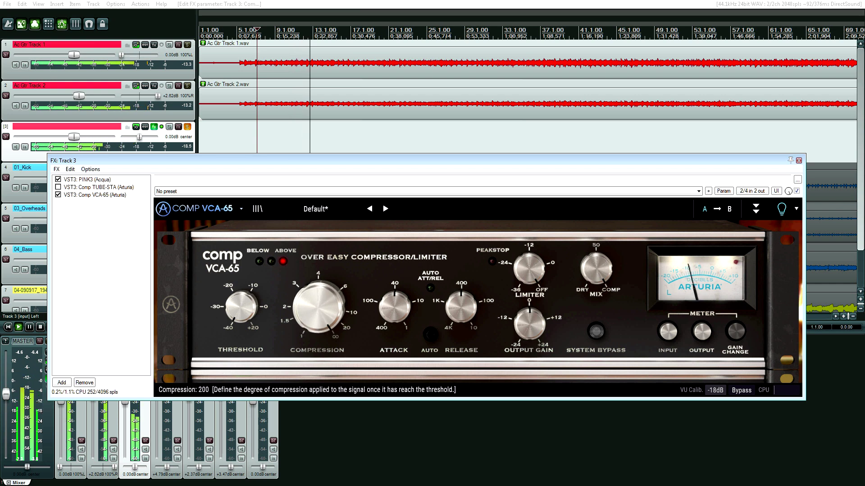
left_click_drag(318, 307, 317, 345)
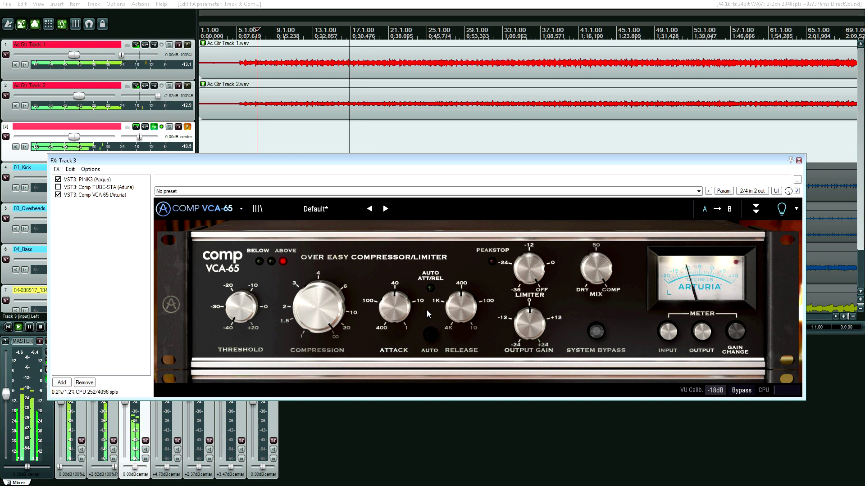
mouse_move(324, 315)
left_mouse_down()
mouse_move(323, 351)
mouse_move(323, 325)
left_mouse_up()
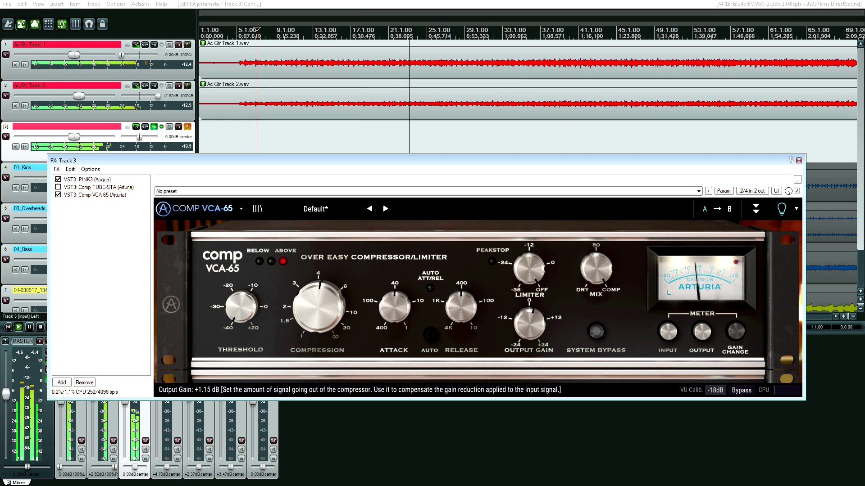
Raise the Comp VCA-65's output gain slightly to make up for the gain reduction, and stop playback.
left_click_drag(530, 324, 529, 322)
key("space")
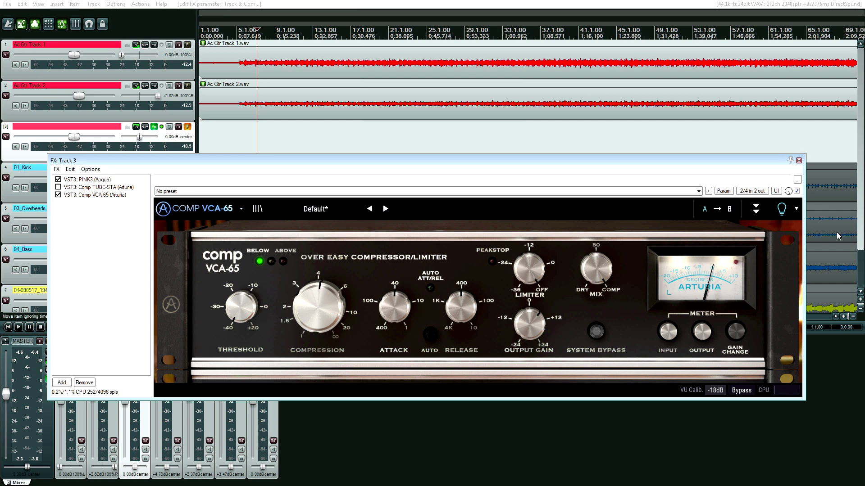
Expand the advanced side-chain controls of Track 3's Comp VCA-65 and resize its window to 160%.
left_click(755, 212)
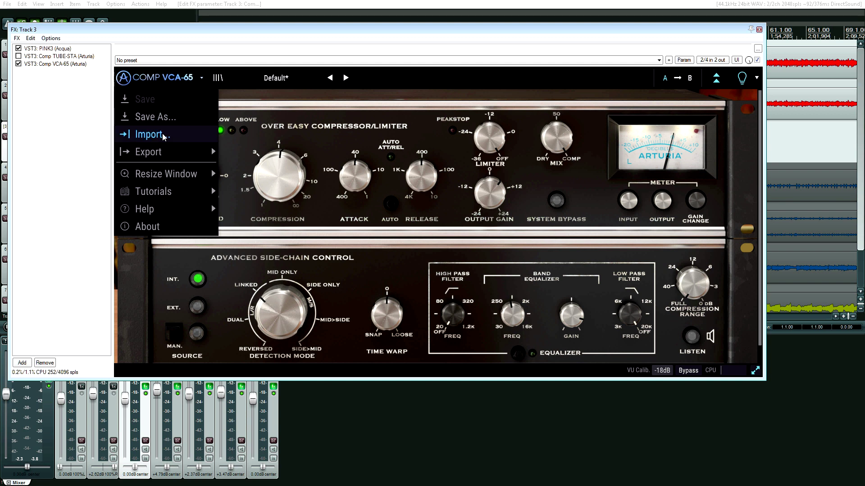
mouse_move(165, 152)
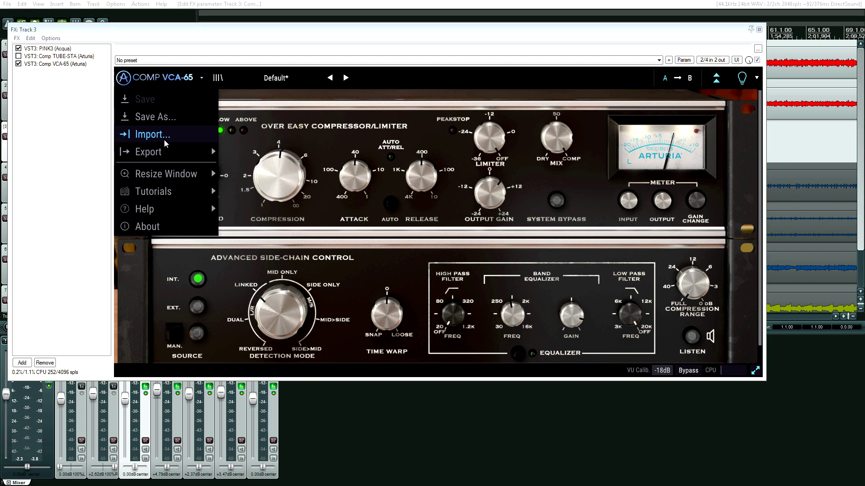
mouse_move(178, 176)
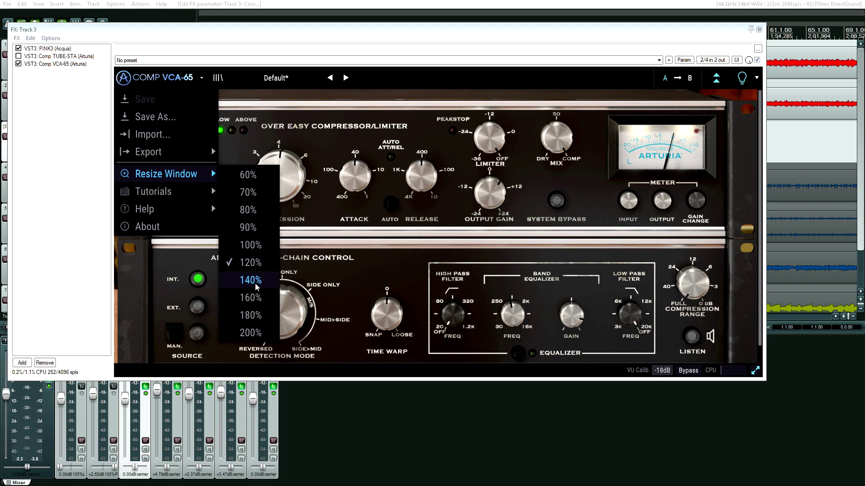
left_click(253, 298)
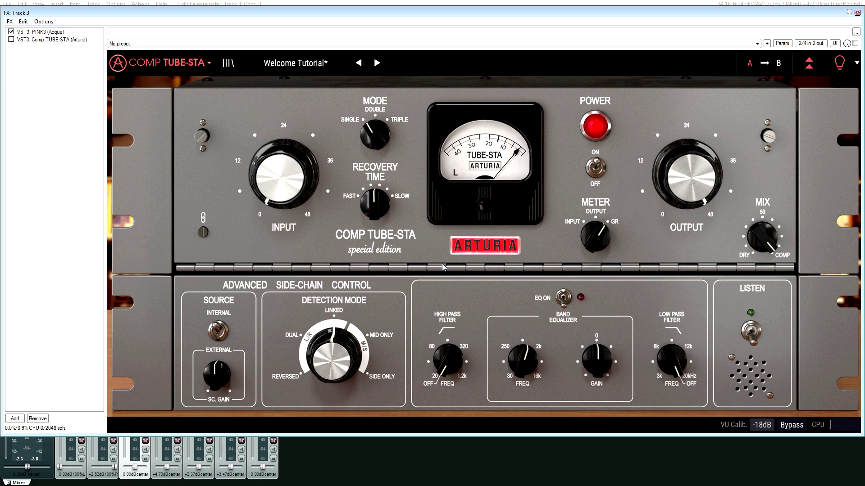
Load the Picky Bass preset in the Comp TUBE-STA on Track 3.
left_click(299, 64)
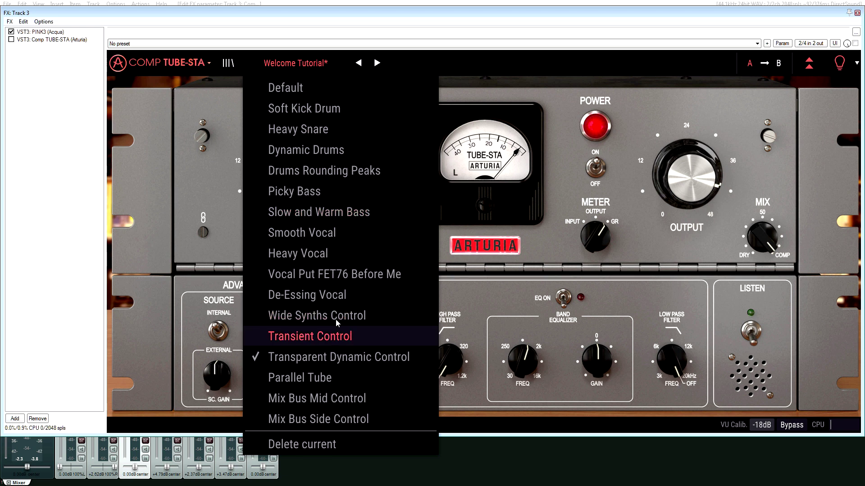
left_click(340, 191)
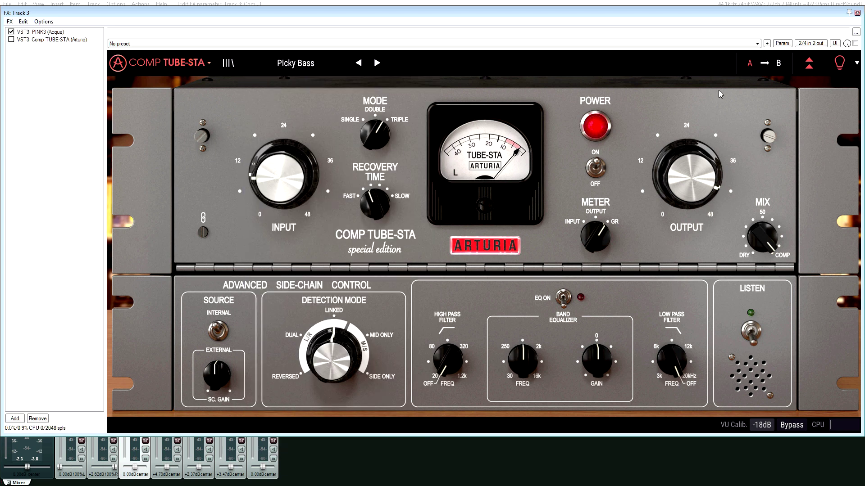
Show the Comp TUBE-STA's built-in tutorial for the Picky Bass preset and close it again.
left_click(838, 68)
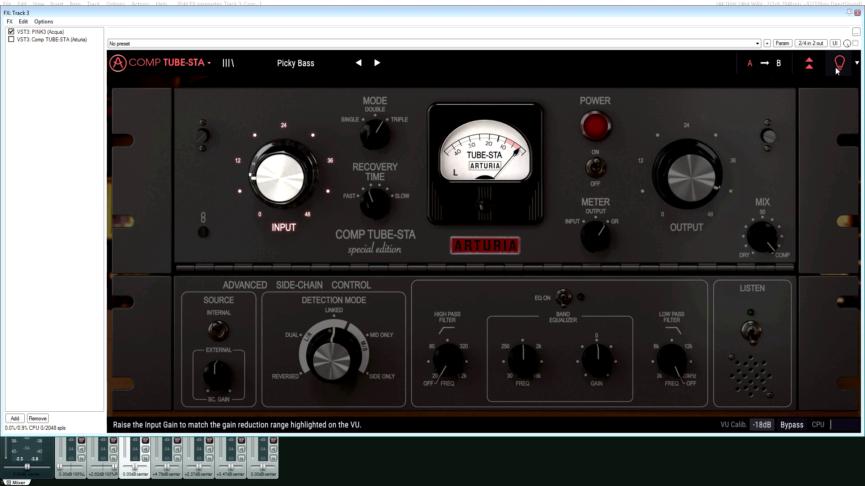
left_click(837, 69)
left_click(838, 68)
left_click(839, 67)
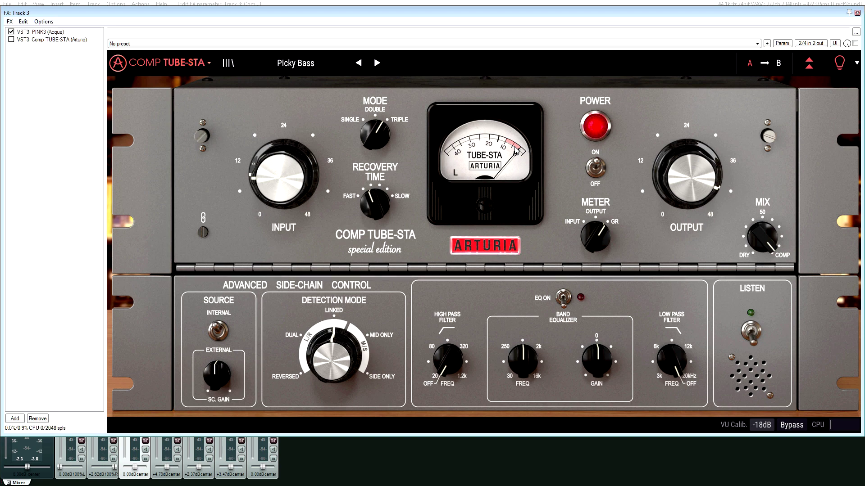
mouse_move(834, 67)
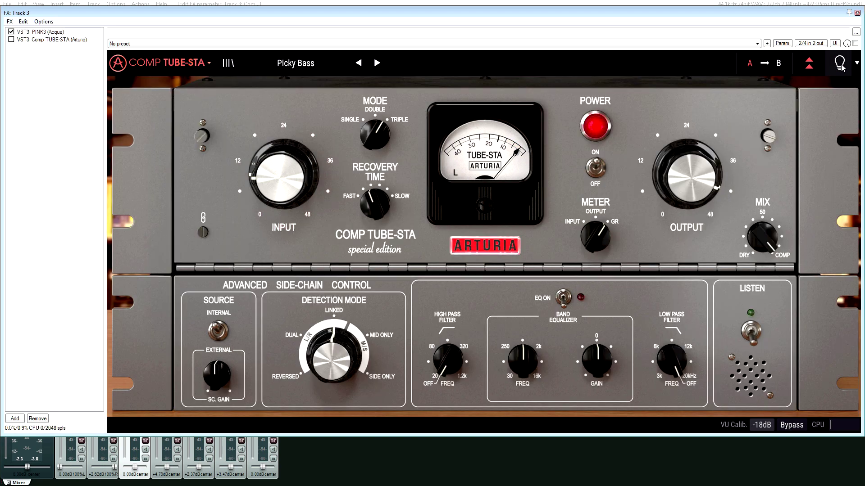
left_click(840, 65)
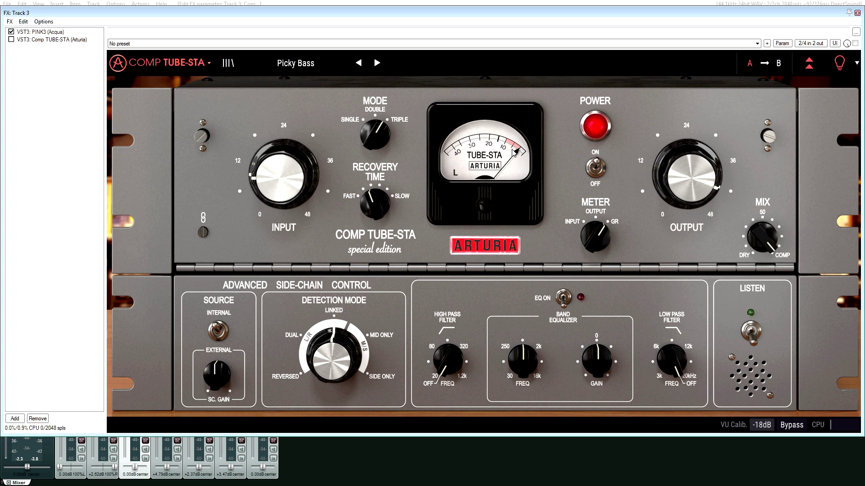
View the Comp TUBE-STA's About information with its credits and version, and close it.
left_click(127, 66)
left_click(175, 235)
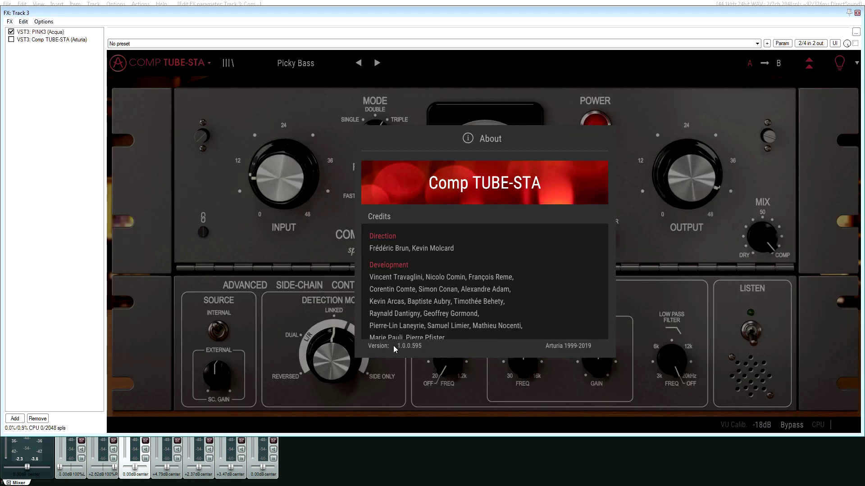
left_click(523, 346)
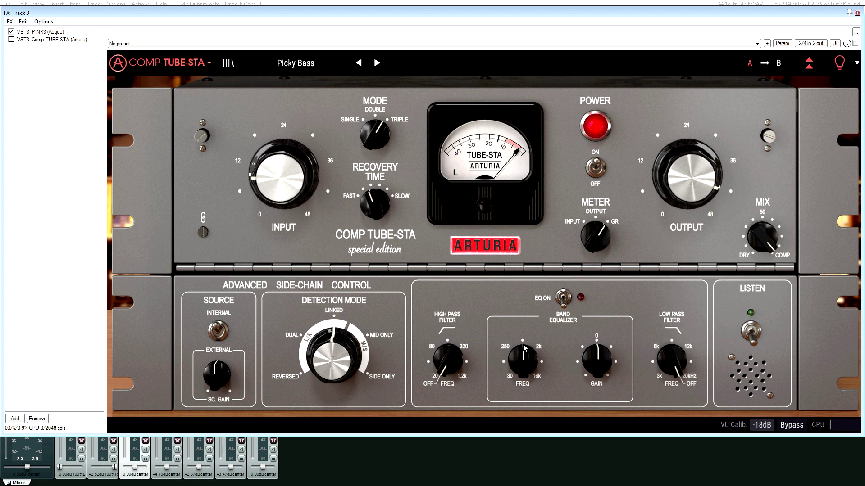
Switch the Comp TUBE-STA's side-chain Listen function on and back off.
left_click(751, 333)
left_click(753, 335)
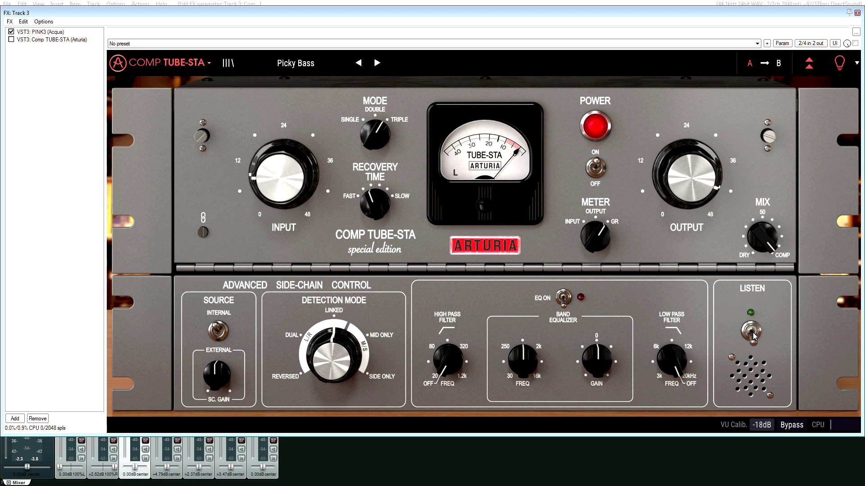